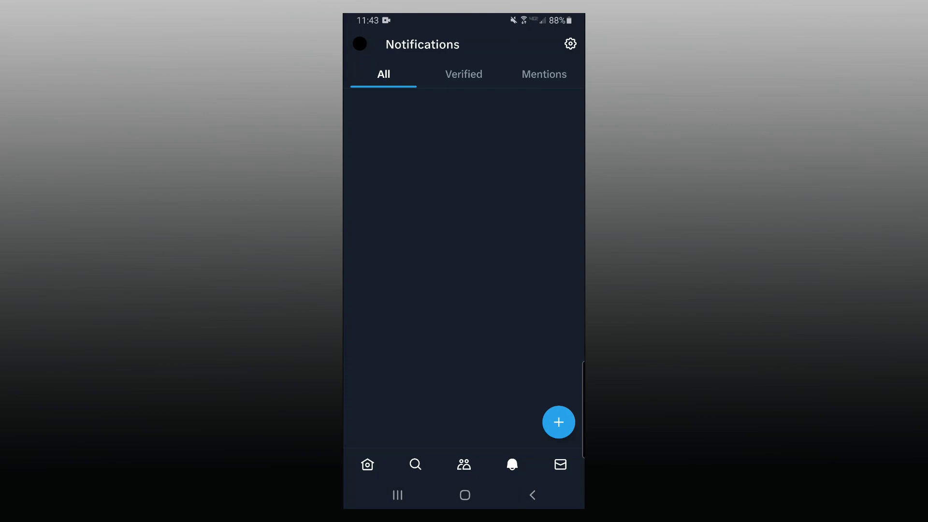
# Step: Navigate from the profile menu through Settings and privacy to the Your account page
pyautogui.click(360, 43)
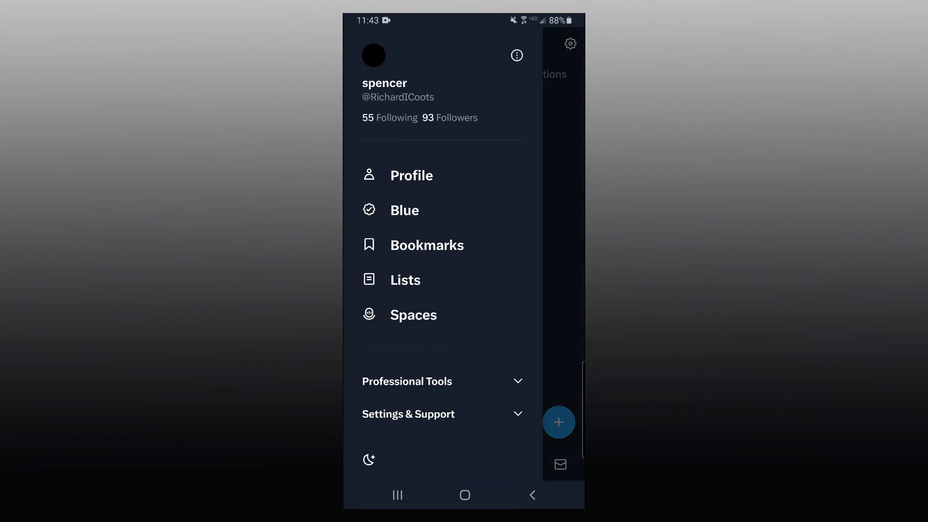
pyautogui.click(444, 419)
pyautogui.moveTo(491, 388); pyautogui.dragTo(512, 337)
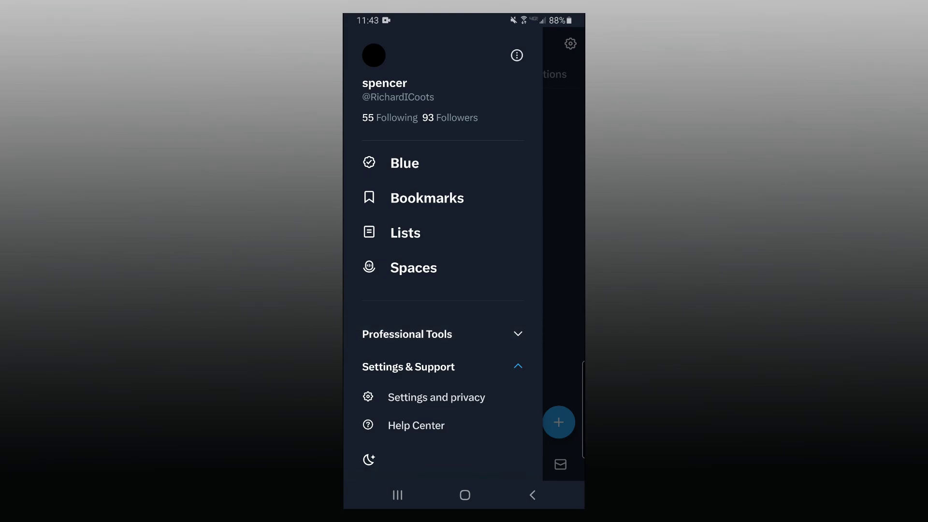
pyautogui.click(437, 396)
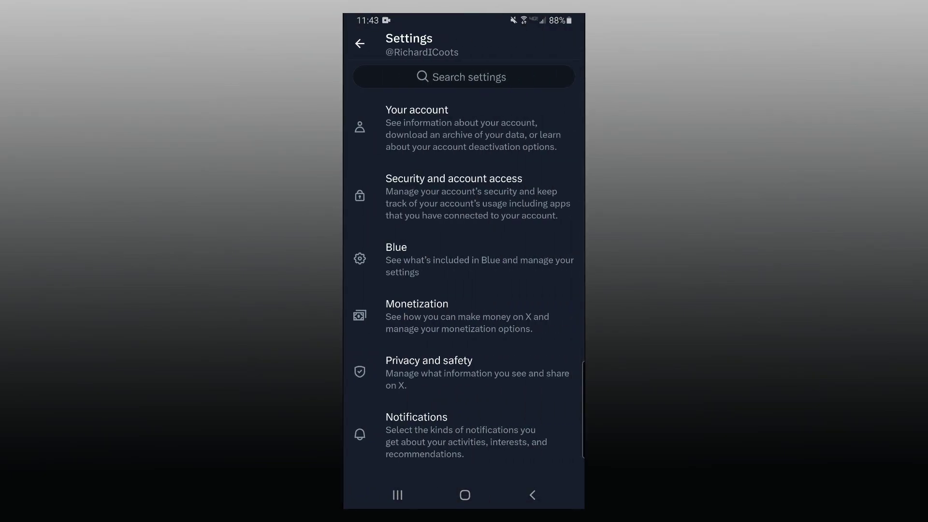
pyautogui.click(435, 127)
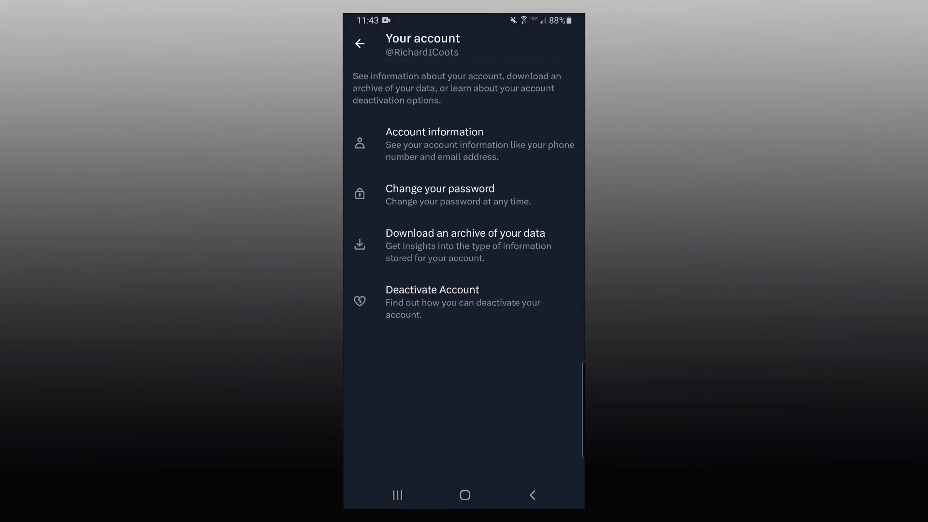
# Step: Choose Deactivate Account to view the page describing what deactivation does
pyautogui.click(489, 302)
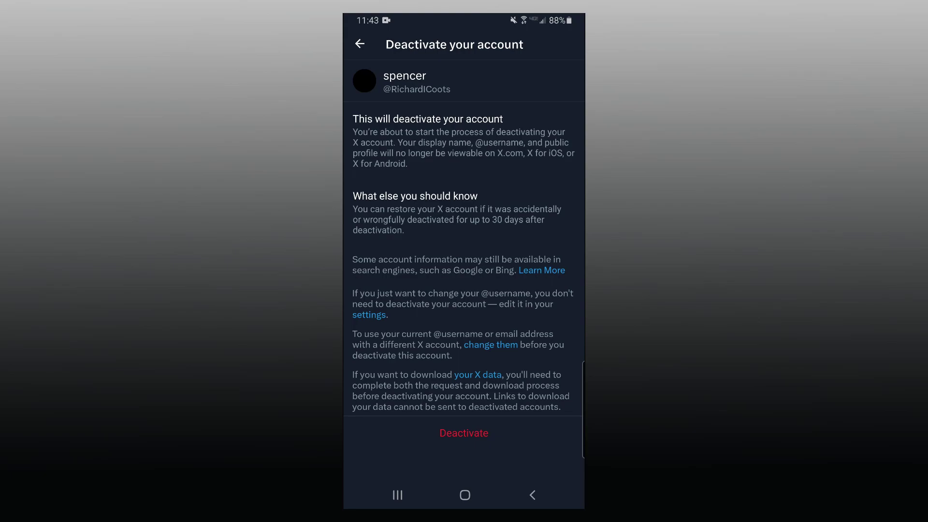
# Step: Confirm with the red Deactivate button to reach the Confirm your password screen
pyautogui.click(464, 433)
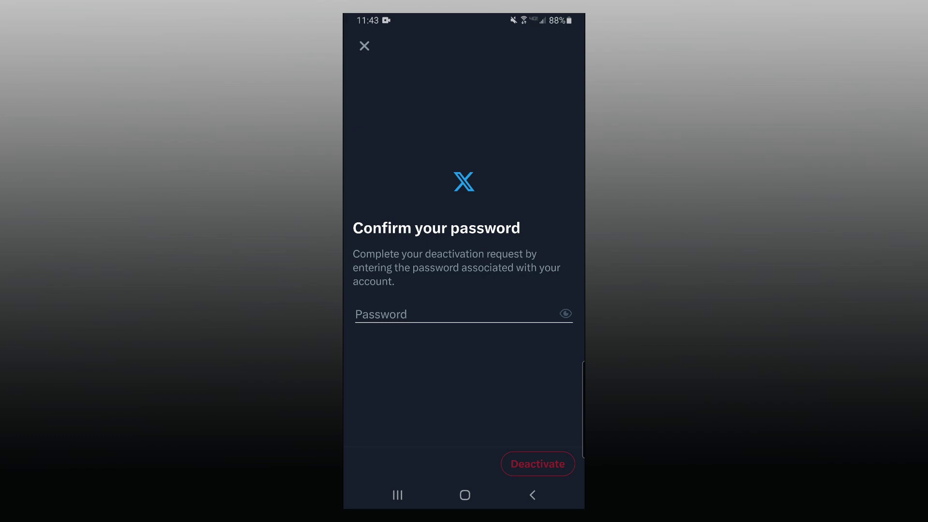